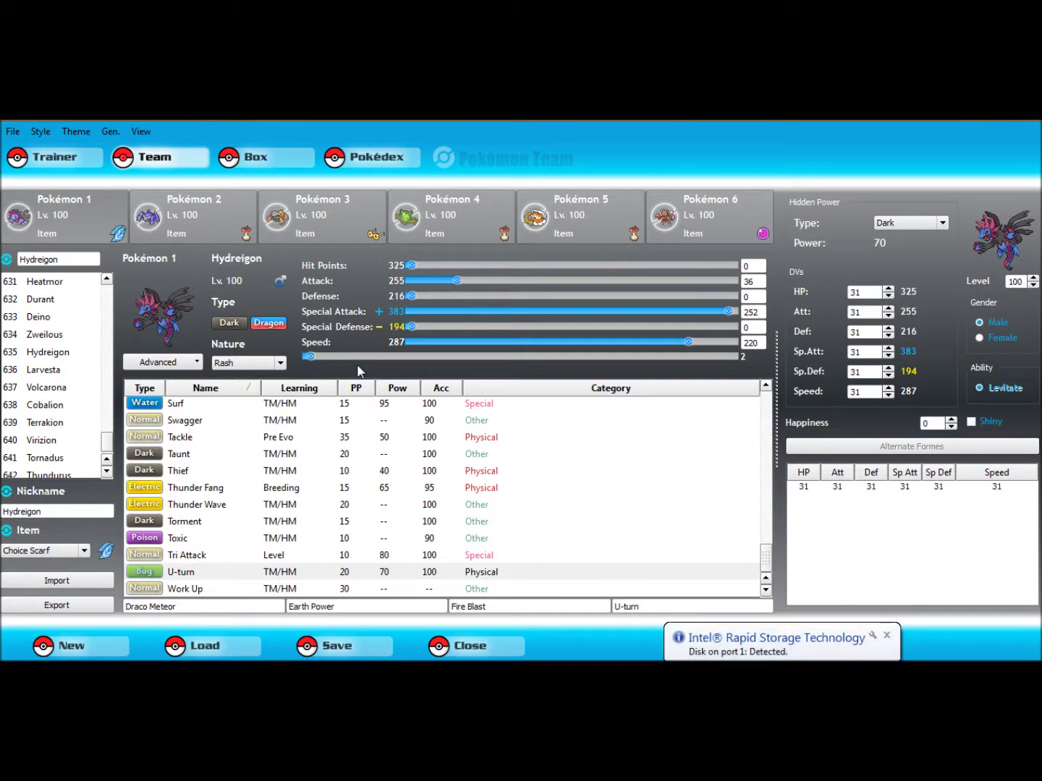
Step: Dismiss the storage notification and erase 'Hydreigon' from the Pokémon search box
{"action": "left_click", "coordinate": [886, 635]}
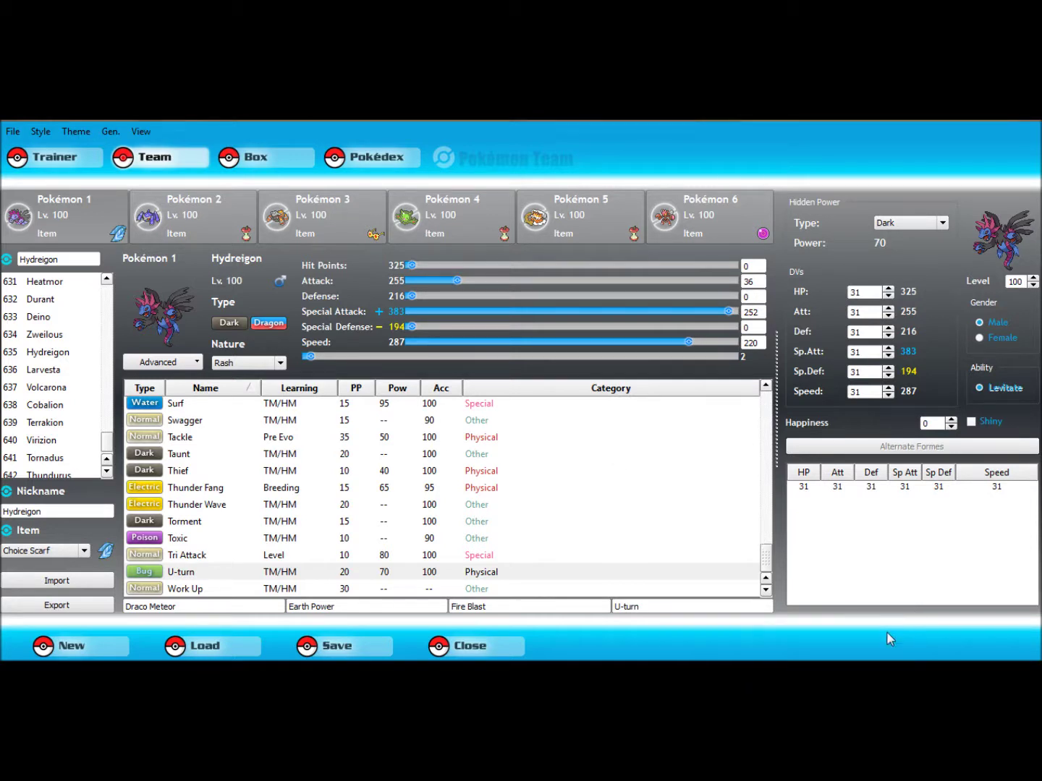
{"action": "left_click", "coordinate": [83, 261]}
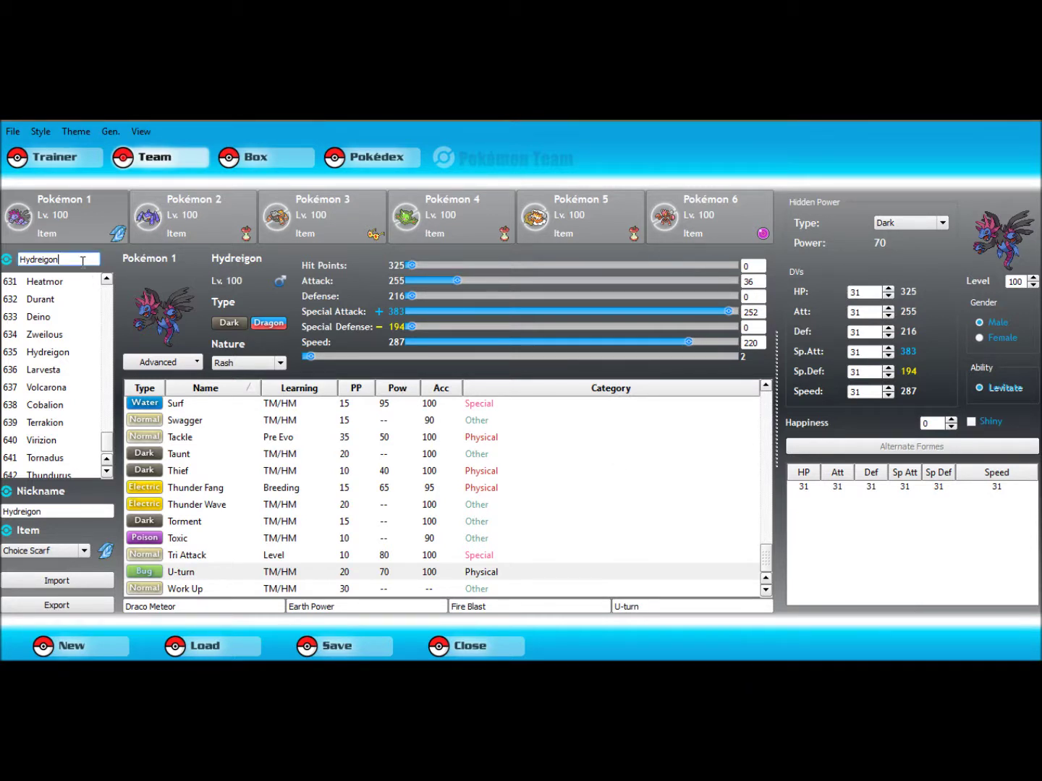
{"action": "key", "text": "BackSpace"}
{"action": "key", "text": "BackSpace"}
{"action": "key", "text": "BackSpace"}
Step: Search for 'zapdos' and load Zapdos into the first team slot
{"action": "left_click", "coordinate": [108, 472]}
{"action": "left_click", "coordinate": [107, 471]}
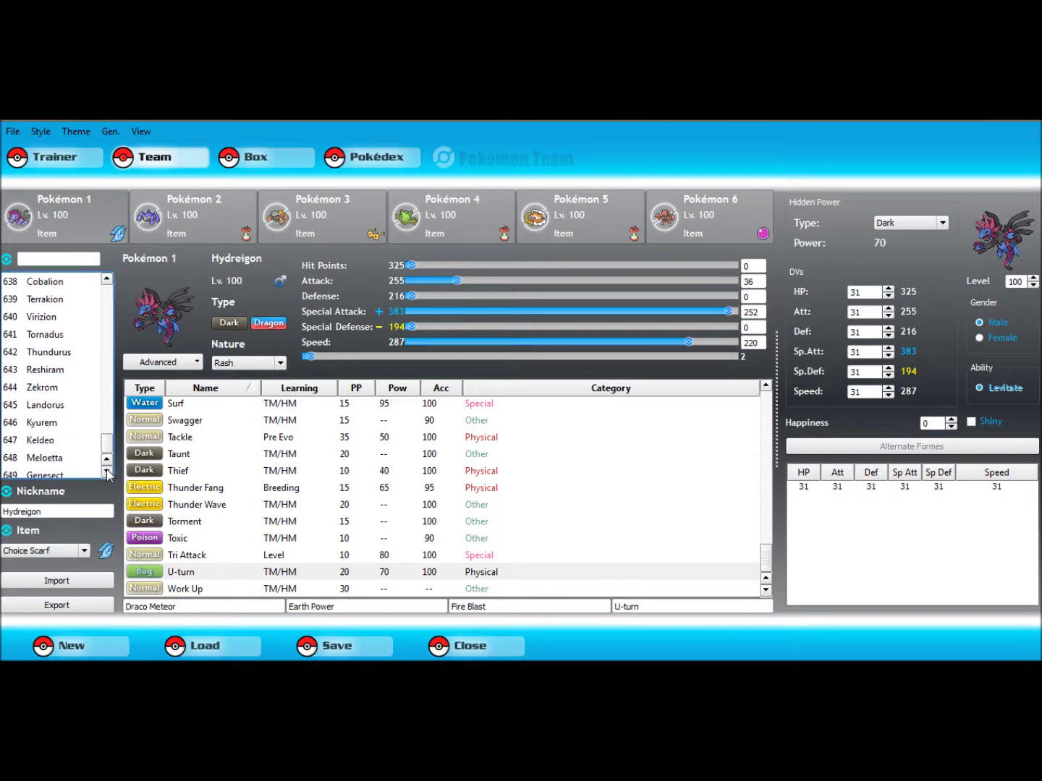
{"action": "left_click", "coordinate": [43, 260]}
{"action": "type", "text": "zapdos"}
{"action": "left_click", "coordinate": [44, 276]}
{"action": "key", "text": "Return"}
Step: Choose the Modest nature for Zapdos
{"action": "left_click", "coordinate": [281, 363]}
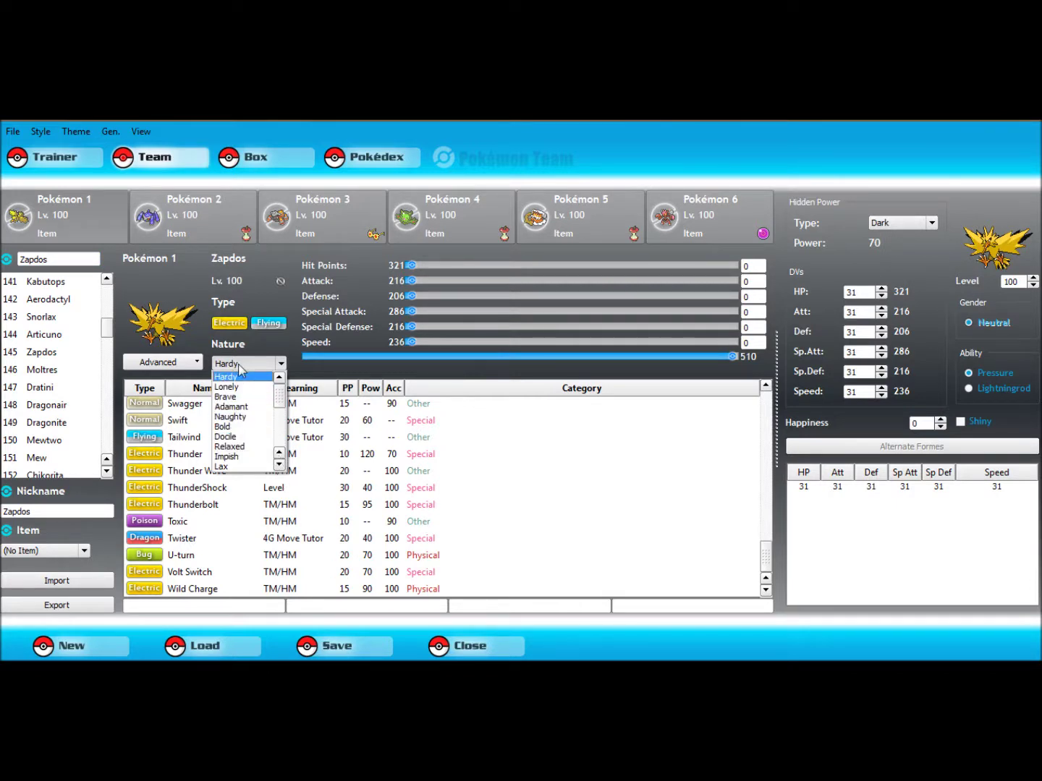
{"action": "scroll", "coordinate": [242, 466], "scroll_direction": "down", "scroll_amount": 2}
{"action": "left_click", "coordinate": [242, 467]}
Step: Max out Zapdos's Special Attack and Speed EVs at 252
{"action": "left_click_drag", "start_coordinate": [411, 314], "coordinate": [733, 316]}
{"action": "left_click_drag", "start_coordinate": [412, 341], "coordinate": [732, 343]}
{"action": "left_click", "coordinate": [484, 266]}
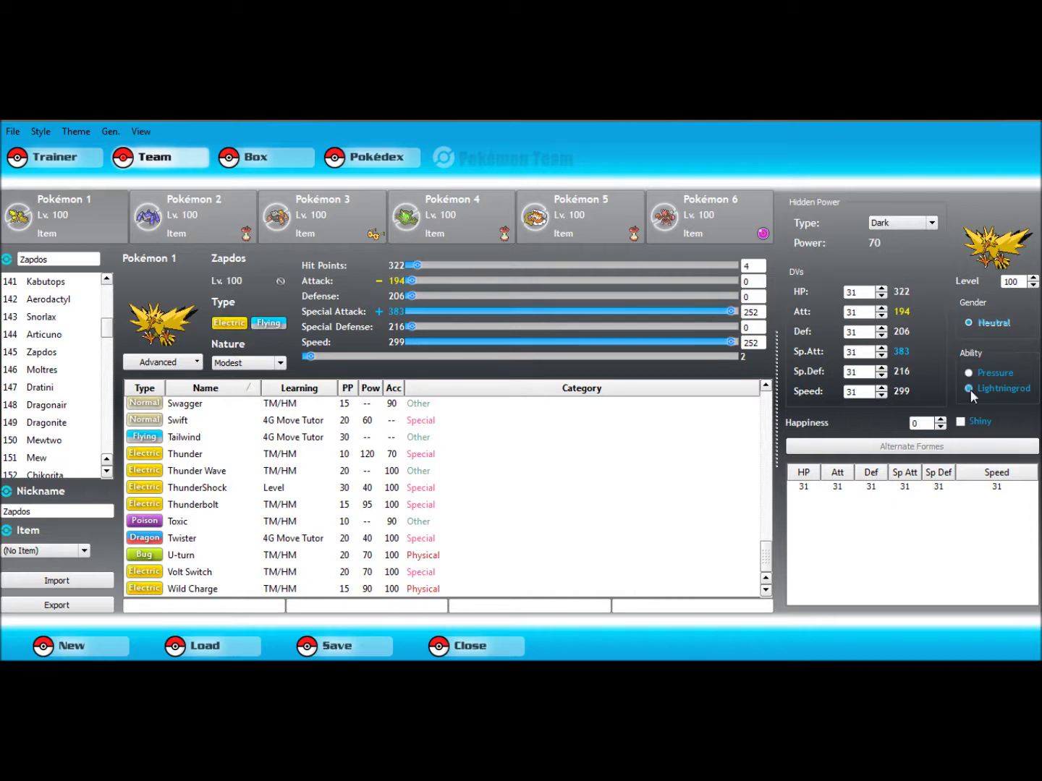
{"action": "left_click", "coordinate": [238, 603]}
{"action": "type", "text": "hea"}
{"action": "left_click", "coordinate": [215, 620]}
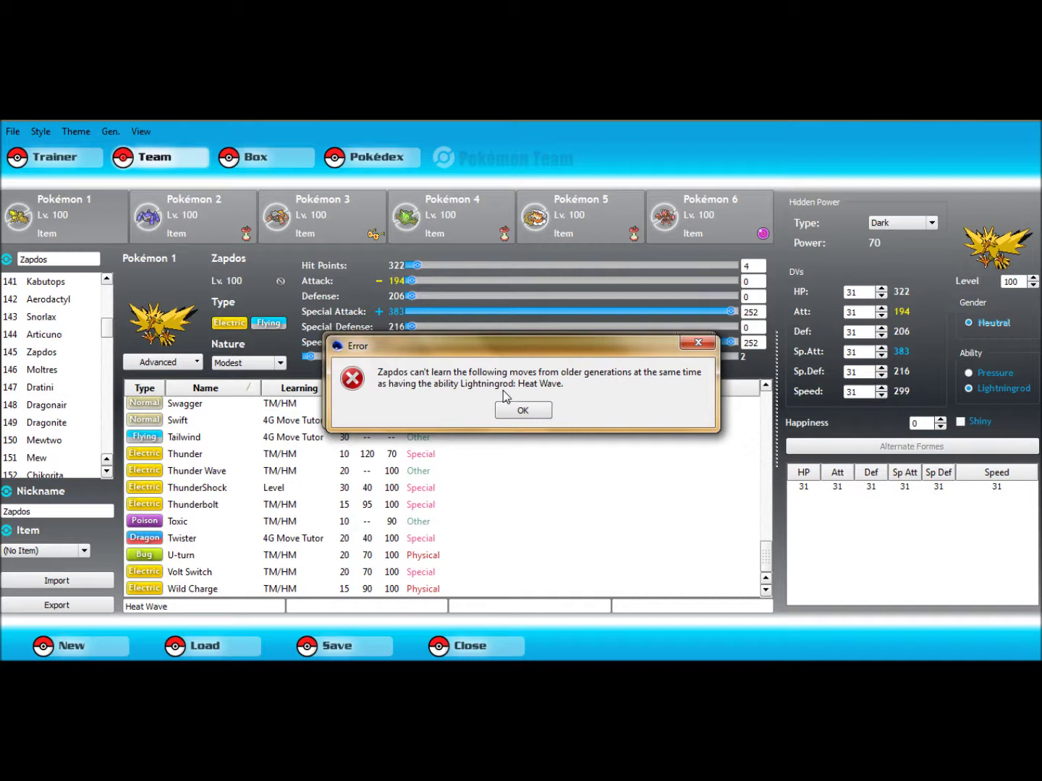
{"action": "left_click", "coordinate": [518, 413]}
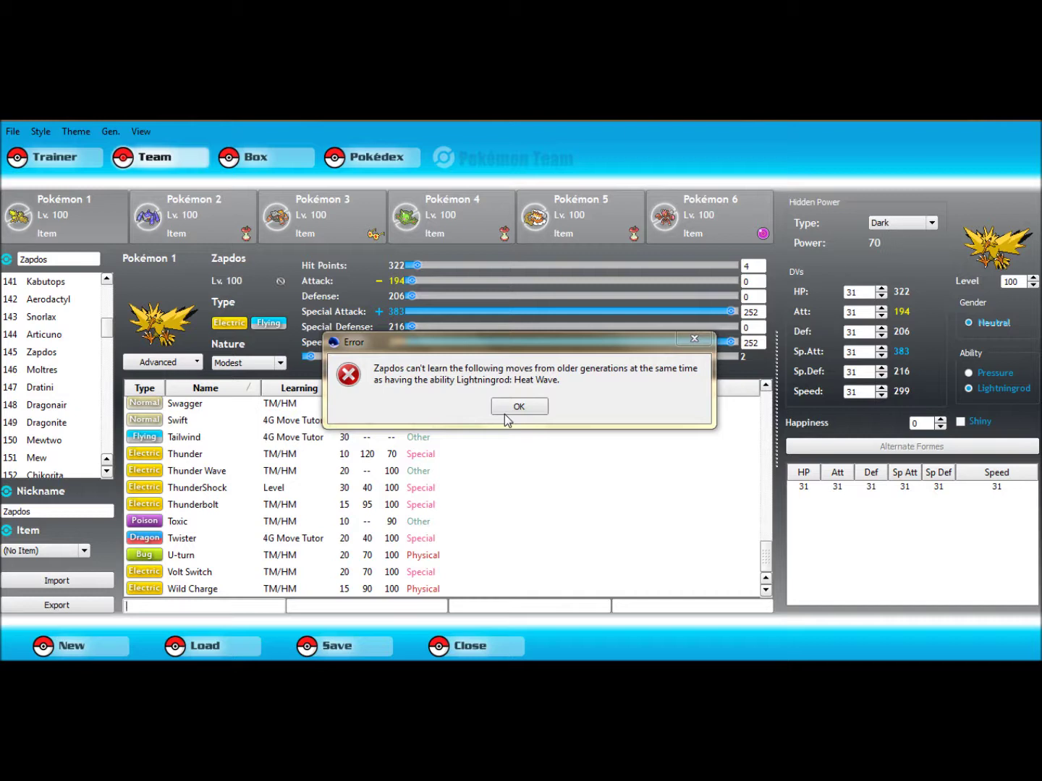
{"action": "left_click", "coordinate": [512, 412]}
{"action": "mouse_move", "coordinate": [448, 535]}
{"action": "left_click", "coordinate": [192, 461]}
Step: Add Charge Beam, AncientPower and Double Team, dismissing the Air Cutter error
{"action": "left_click_drag", "start_coordinate": [765, 562], "coordinate": [758, 414]}
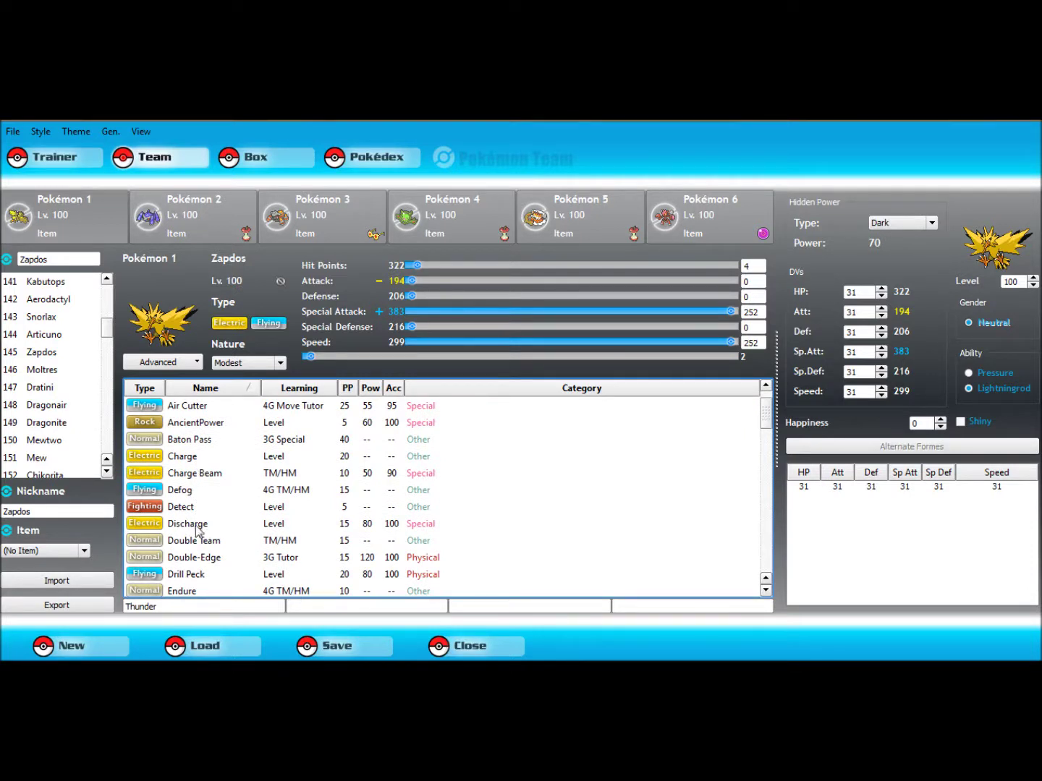
{"action": "left_click", "coordinate": [194, 475]}
{"action": "left_click", "coordinate": [192, 420]}
{"action": "left_click", "coordinate": [194, 406]}
{"action": "left_click", "coordinate": [522, 410]}
{"action": "left_click", "coordinate": [196, 543]}
Step: Set Hidden Power to Ice and bring the HP DV back to 31
{"action": "left_click", "coordinate": [881, 313]}
{"action": "left_click", "coordinate": [882, 313]}
{"action": "left_click", "coordinate": [882, 314]}
{"action": "left_click", "coordinate": [882, 313]}
{"action": "left_click", "coordinate": [897, 224]}
{"action": "left_click", "coordinate": [896, 307]}
{"action": "left_click", "coordinate": [881, 288]}
{"action": "left_click", "coordinate": [882, 290]}
{"action": "left_click", "coordinate": [881, 290]}
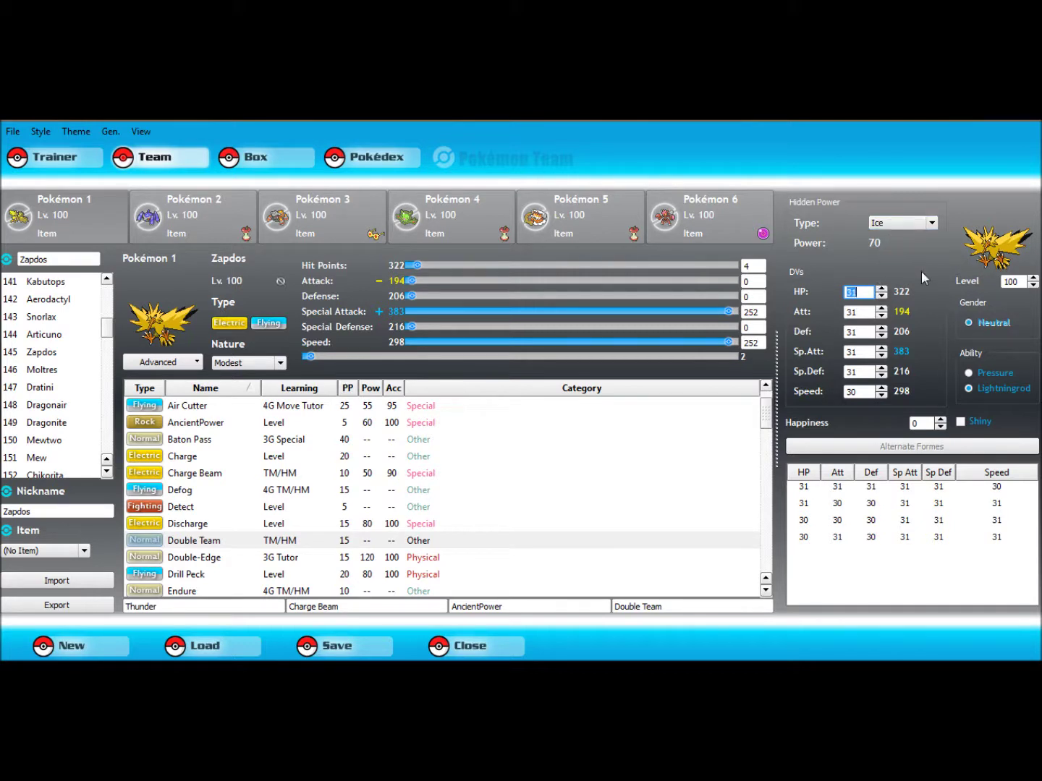
Step: Leave Zapdos non-shiny, edit happiness to 8 and keep the level at 100
{"action": "left_click", "coordinate": [960, 422]}
{"action": "left_click", "coordinate": [961, 424]}
{"action": "left_click", "coordinate": [943, 426]}
{"action": "triple_click", "coordinate": [1032, 287]}
{"action": "left_click", "coordinate": [1033, 278]}
{"action": "double_click", "coordinate": [1033, 279]}
Step: Give Zapdos Choice Specs as its held item
{"action": "left_click", "coordinate": [40, 552]}
{"action": "scroll", "coordinate": [74, 651], "scroll_direction": "down", "scroll_amount": 9}
{"action": "scroll", "coordinate": [82, 651], "scroll_direction": "down", "scroll_amount": 2}
{"action": "left_click", "coordinate": [61, 652]}
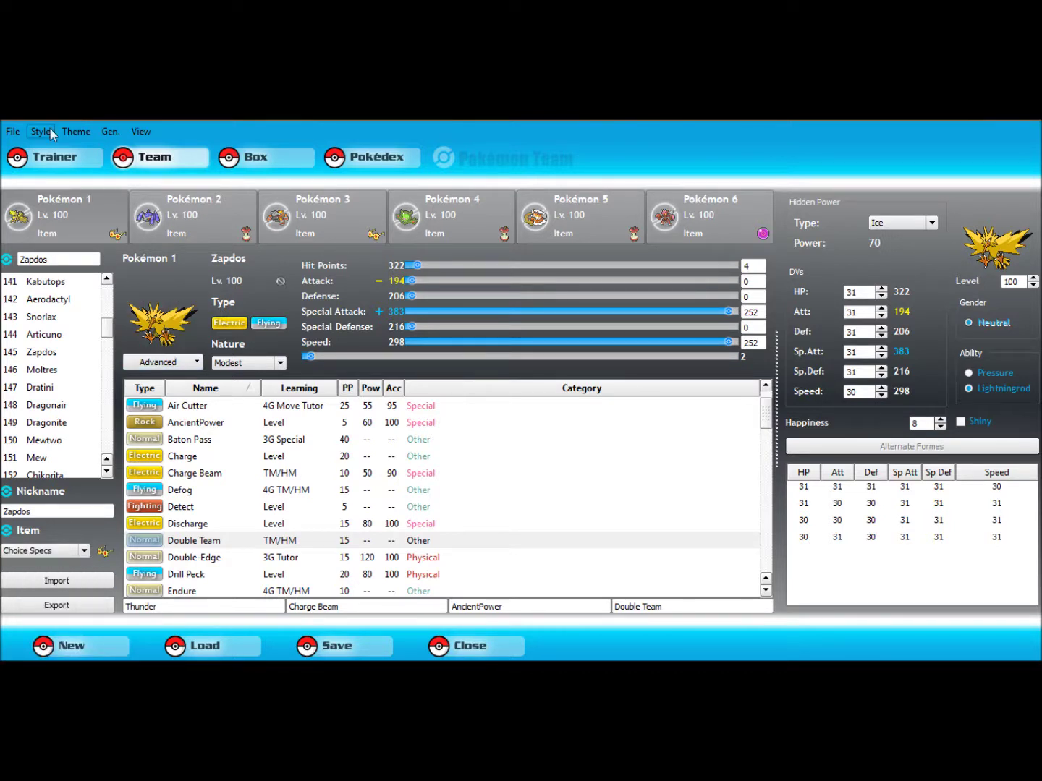
Step: Withdraw the boxed Hydreigon into slot 1, then return via Team to the Trainer page
{"action": "left_click", "coordinate": [242, 160]}
{"action": "left_click", "coordinate": [252, 253]}
{"action": "left_click", "coordinate": [593, 483]}
{"action": "left_click", "coordinate": [353, 261]}
{"action": "left_click", "coordinate": [165, 162]}
{"action": "left_click", "coordinate": [74, 160]}
Step: Type 'hi' into the trainer information and delete it again
{"action": "left_click", "coordinate": [123, 309]}
{"action": "type", "text": "hi"}
{"action": "key", "text": "BackSpace"}
{"action": "key", "text": "BackSpace"}
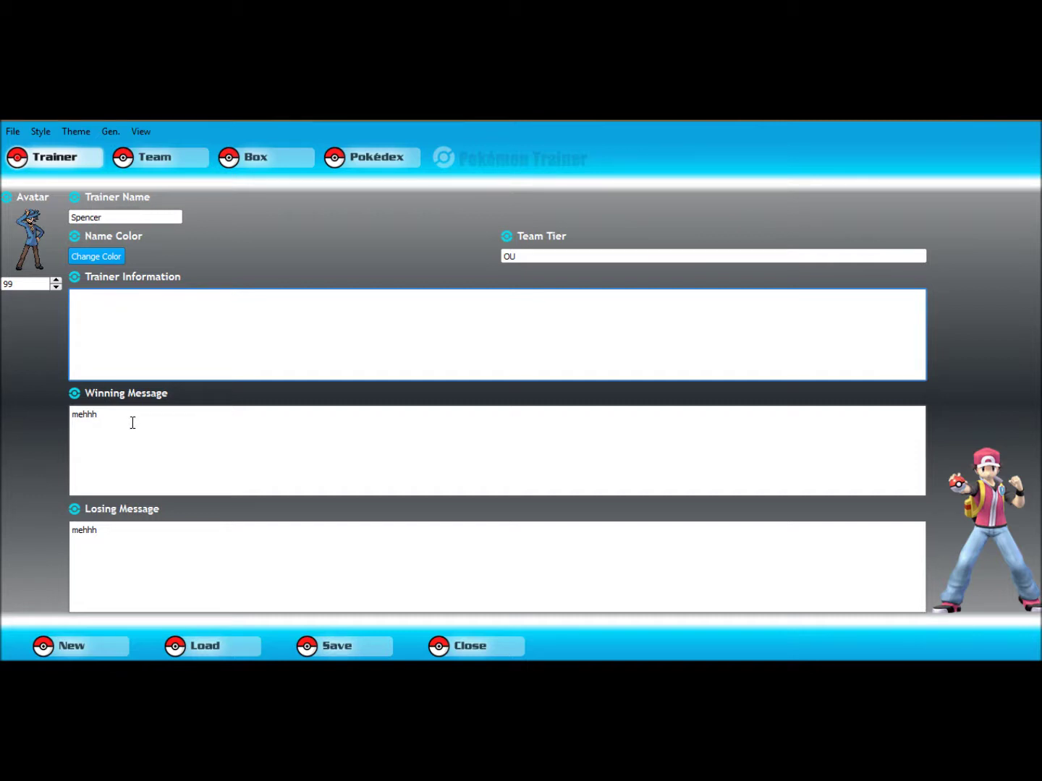
Step: Change the avatar number to 69, then restore it to 99
{"action": "left_click", "coordinate": [31, 285]}
{"action": "key", "text": "BackSpace"}
{"action": "key", "text": "BackSpace"}
{"action": "type", "text": "69"}
{"action": "key", "text": "BackSpace"}
{"action": "key", "text": "BackSpace"}
{"action": "type", "text": "99"}
Step: Open the Pokédex to Bulbasaur's entry
{"action": "left_click", "coordinate": [391, 164]}
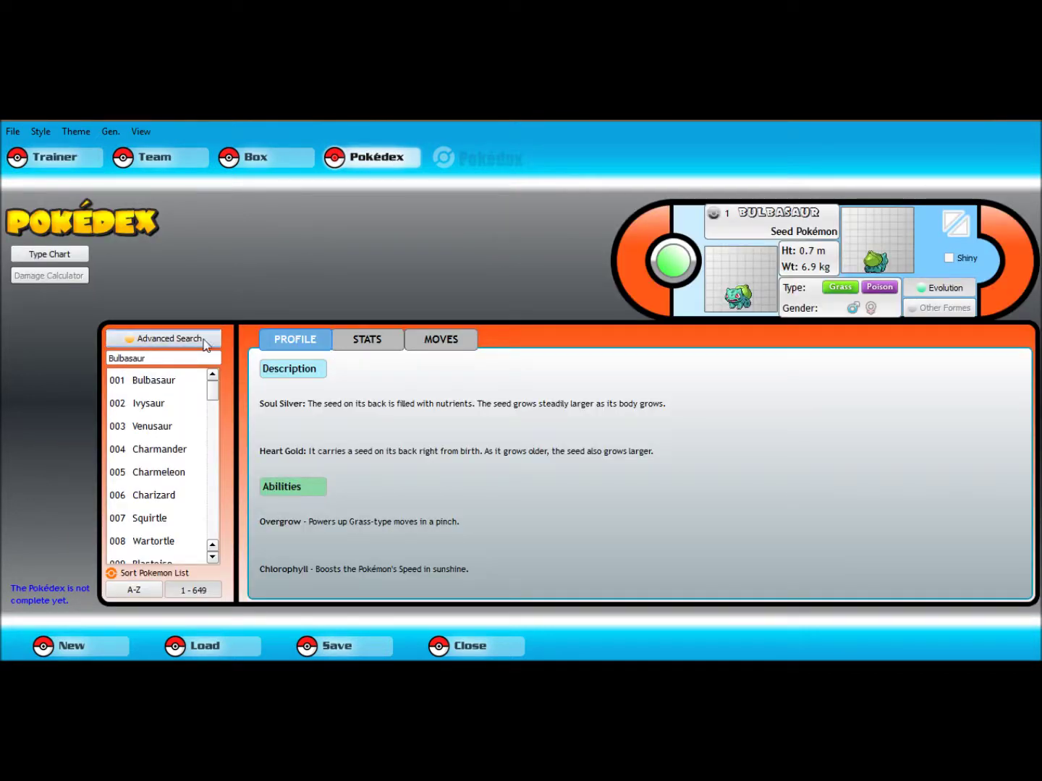